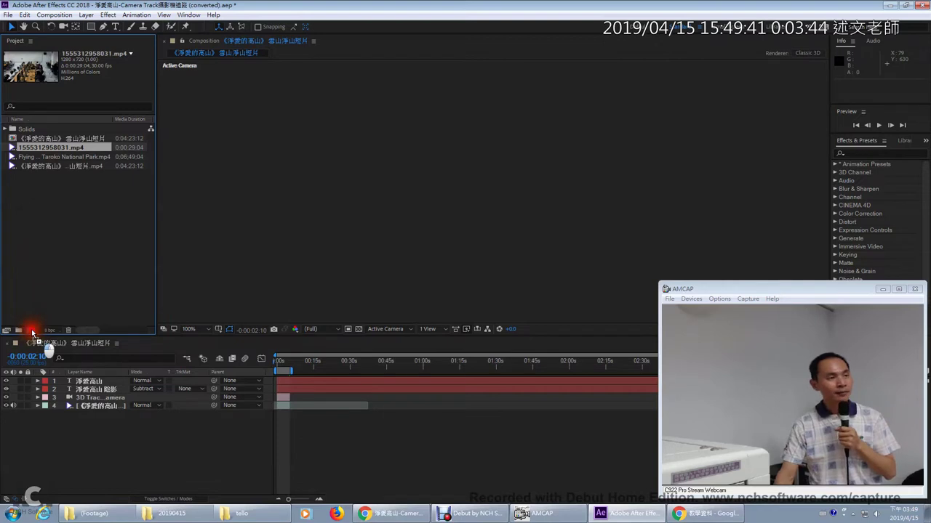
drag(31, 329, 55, 244)
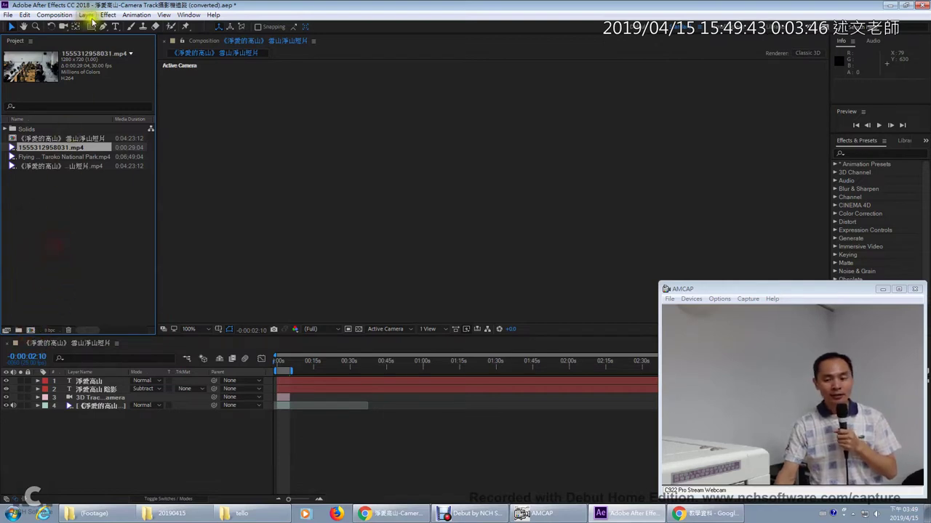
click(55, 14)
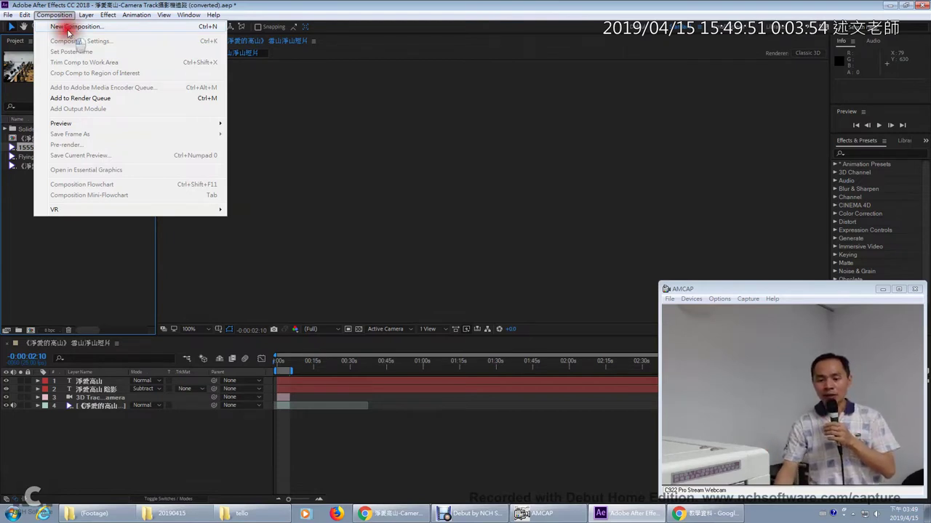
click(68, 27)
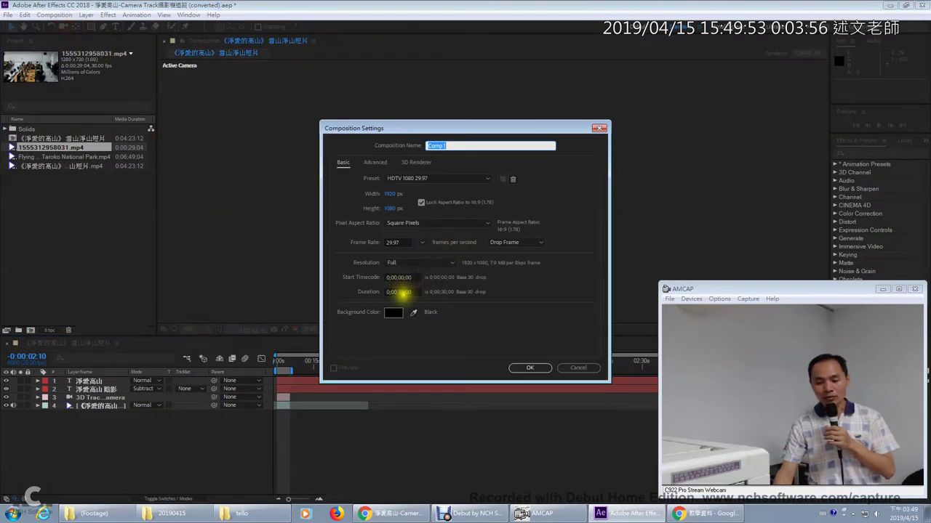
click(399, 243)
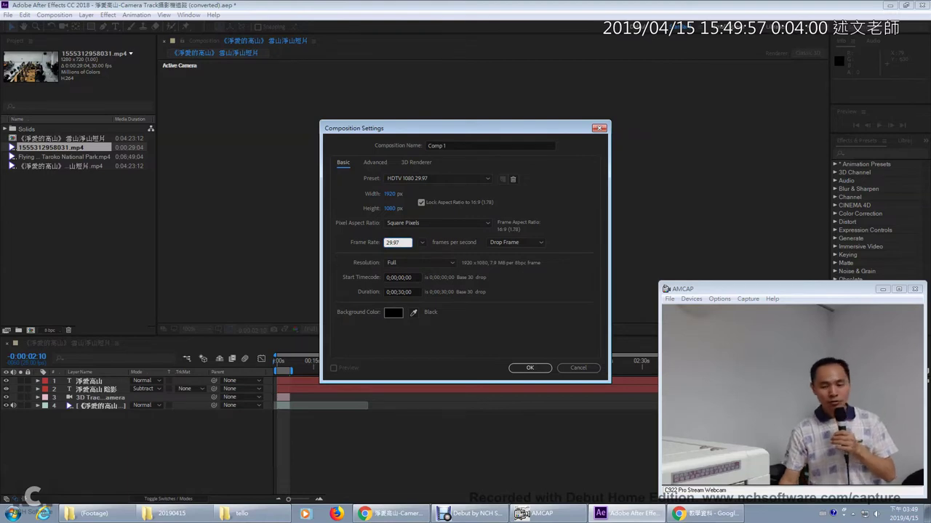
click(599, 128)
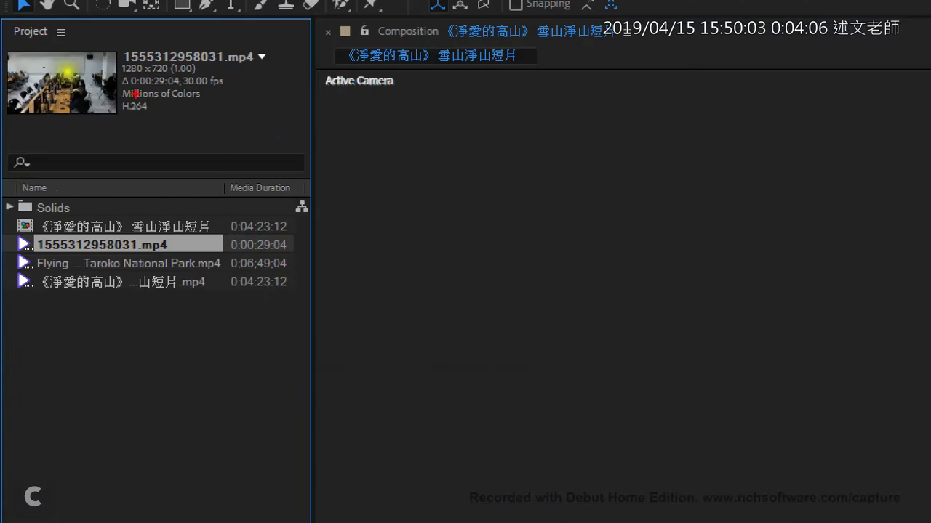
drag(177, 88, 253, 86)
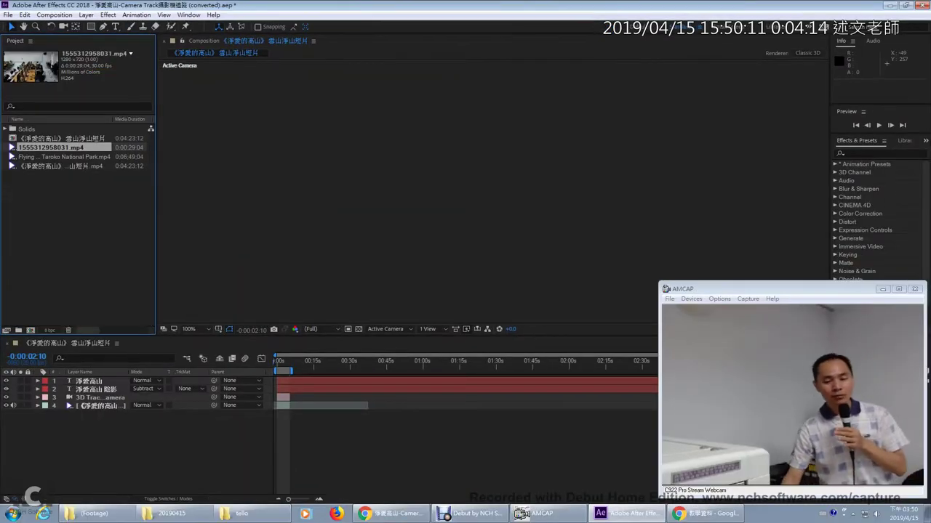
Create separate compositions from the 1555312958031.mp4 and Flying 3100m above Sea Level in Taiwan Taroko National Park footage.
click(32, 151)
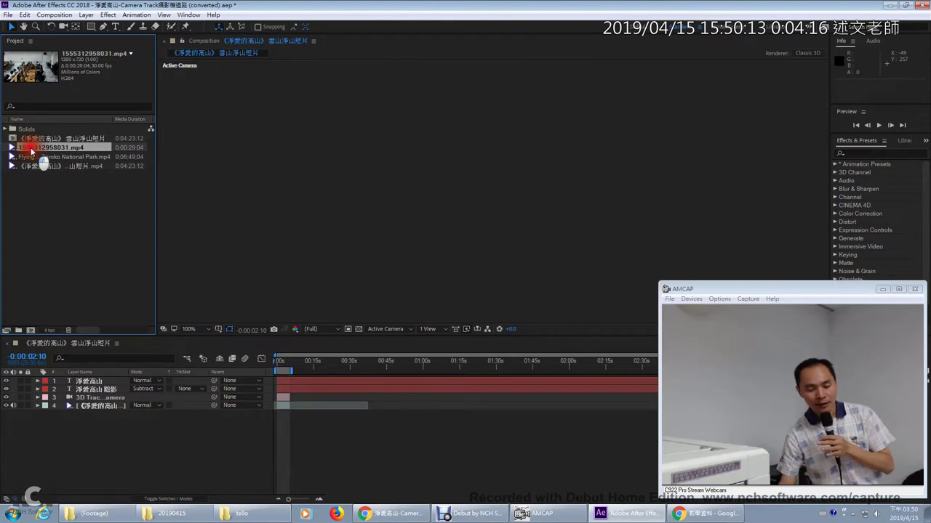
drag(31, 151, 30, 332)
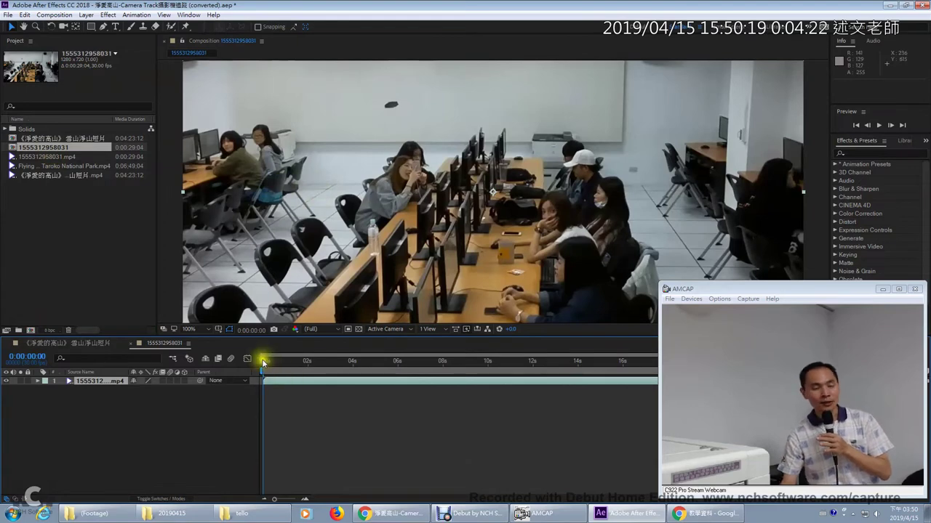
click(58, 168)
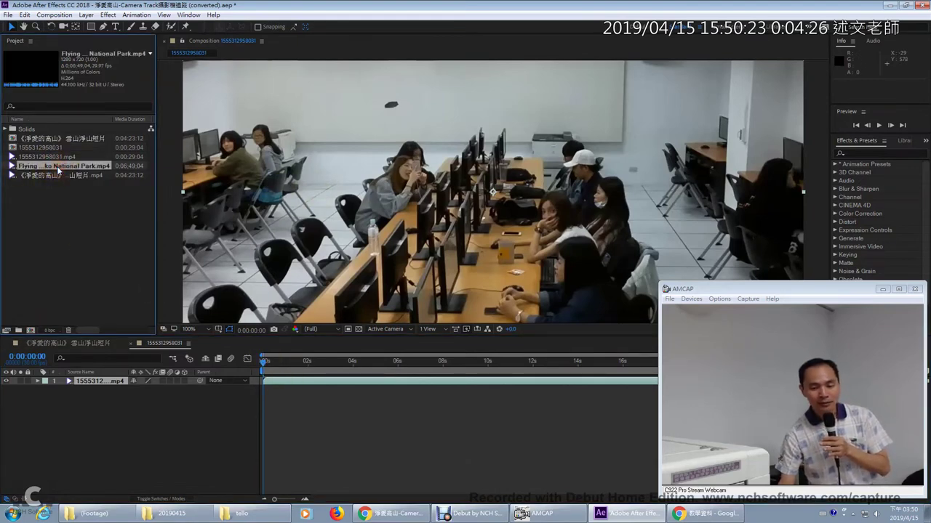
drag(58, 170, 34, 333)
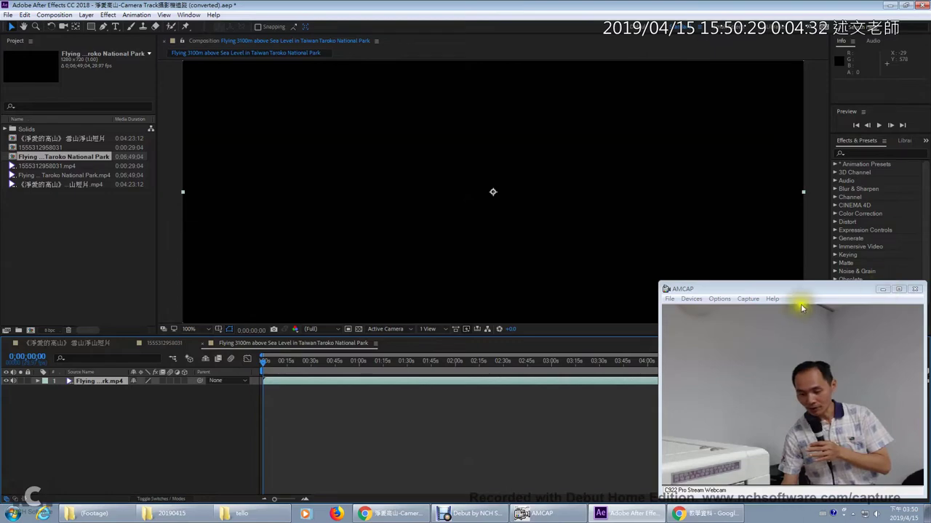
Trim the start of the Taroko footage layer at 0;00;40;15, consulting the clip-trimming notes in the Google Docs document in Chrome.
drag(263, 362, 331, 372)
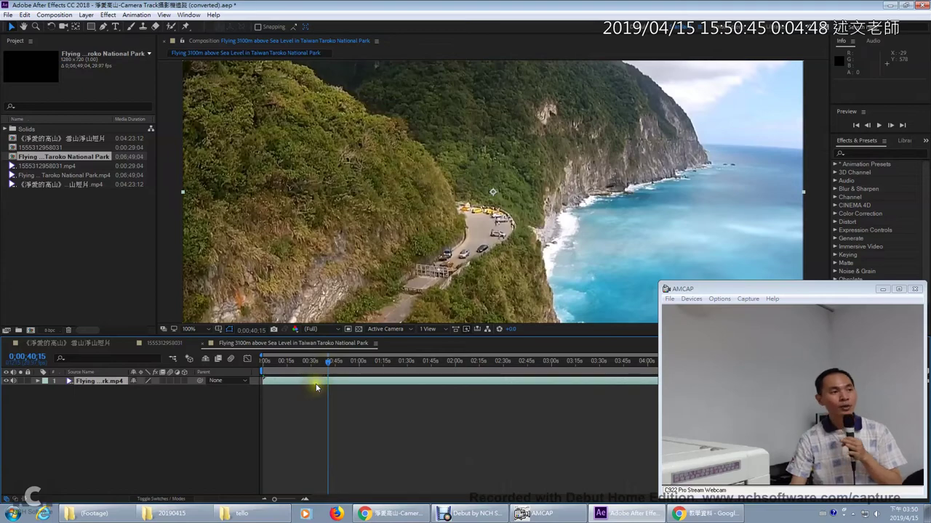
click(372, 511)
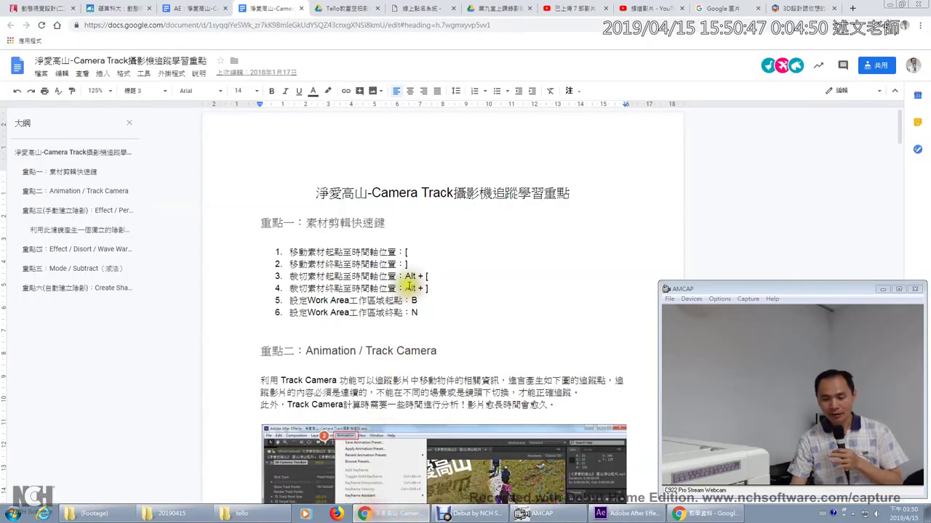
drag(429, 277, 290, 276)
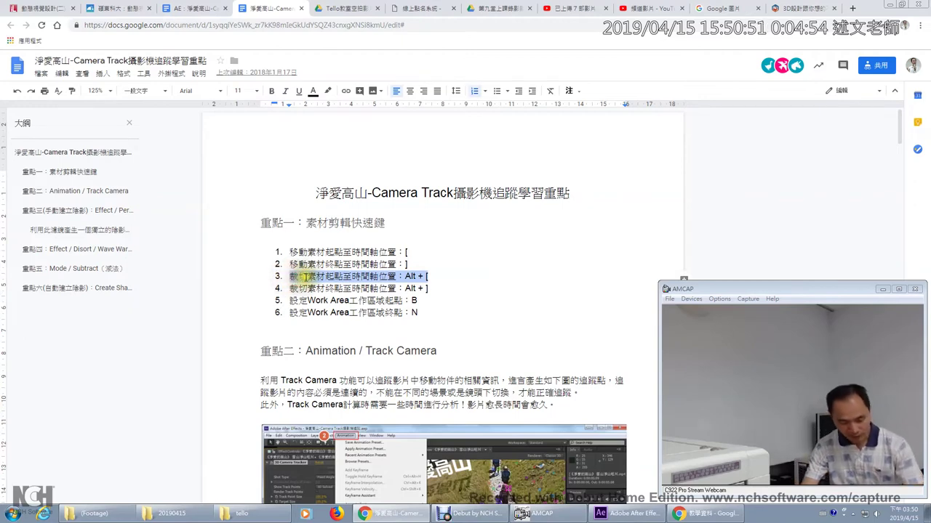
key(alt+Tab)
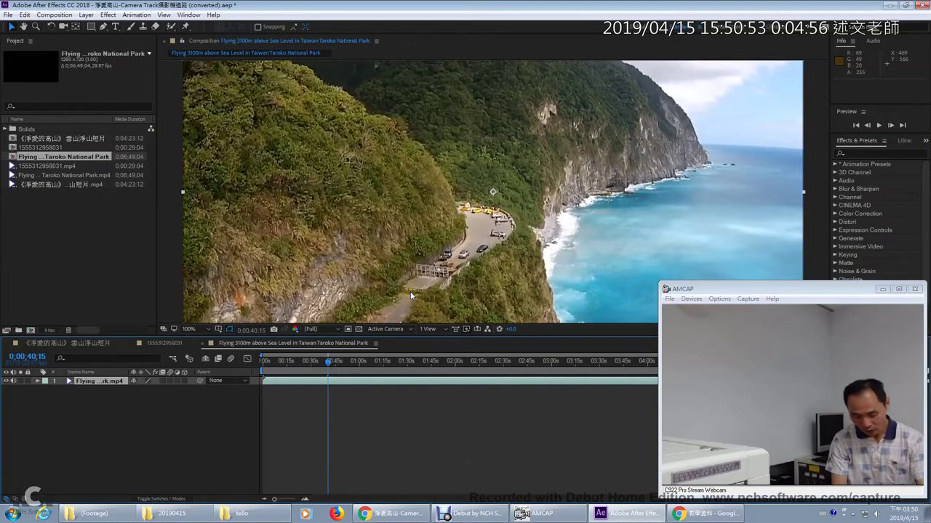
key(alt+bracketleft)
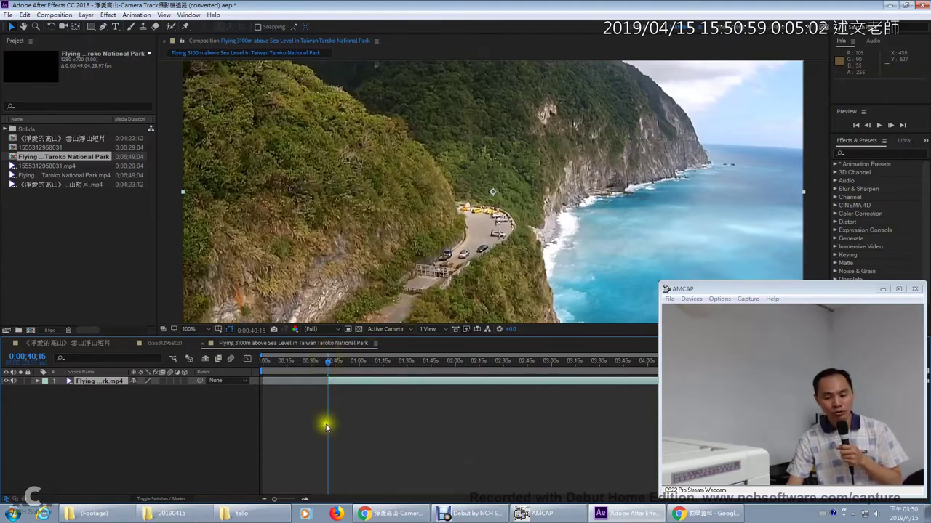
Check the work area notes in Chrome, return to After Effects and set the Taroko composition's work area start at 0;00;40;15.
click(393, 514)
click(409, 297)
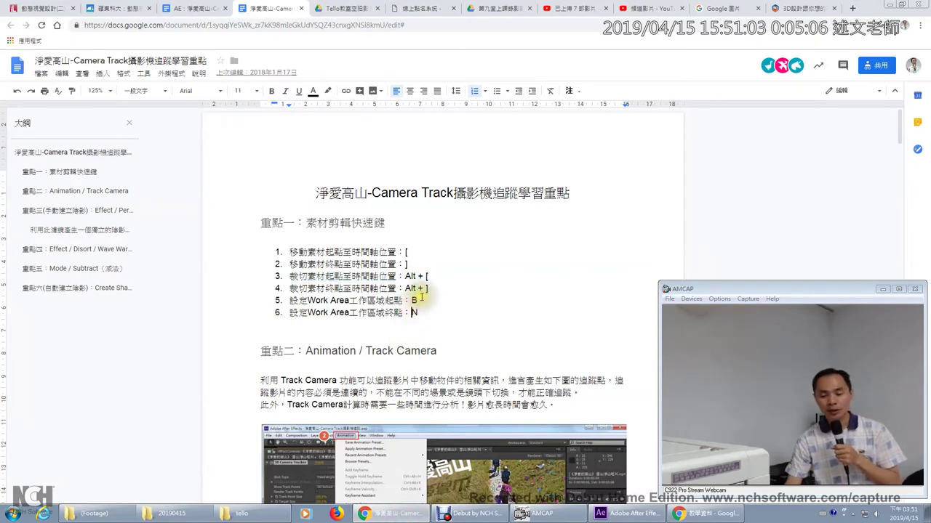
click(416, 304)
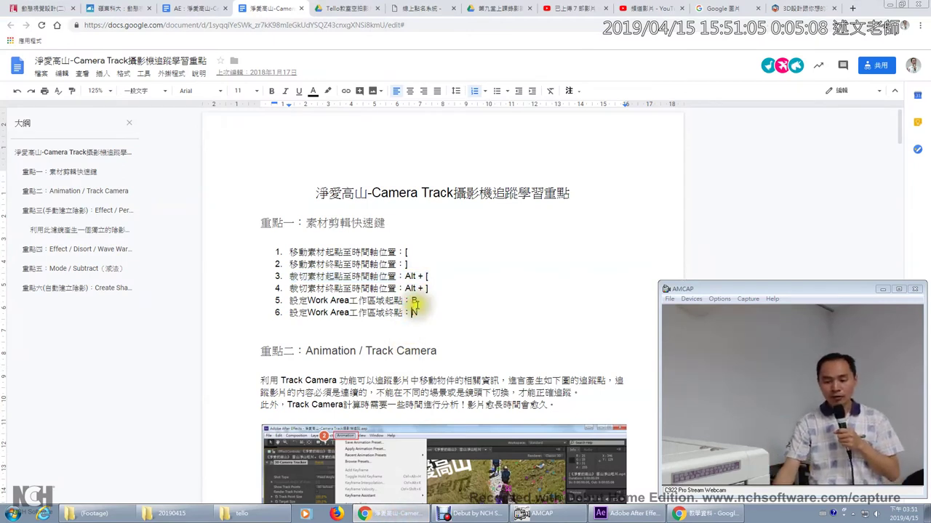
click(601, 515)
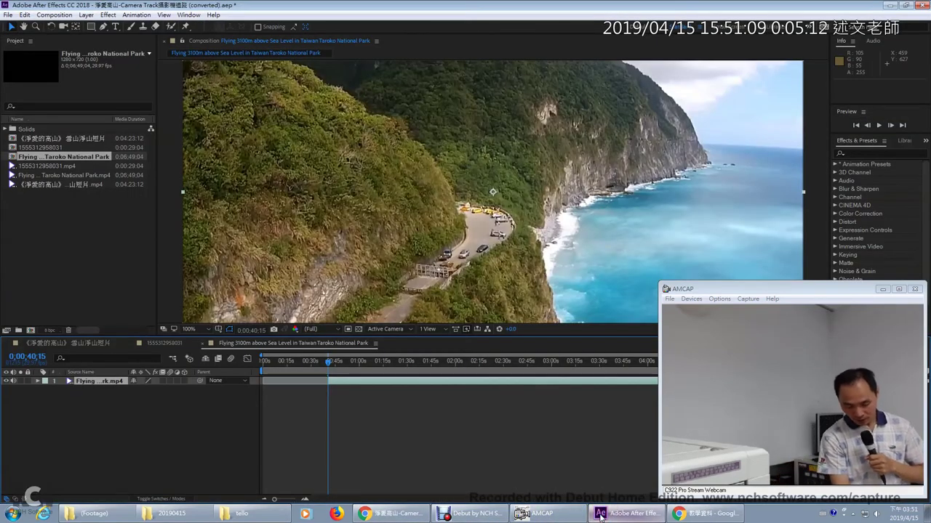
key(b)
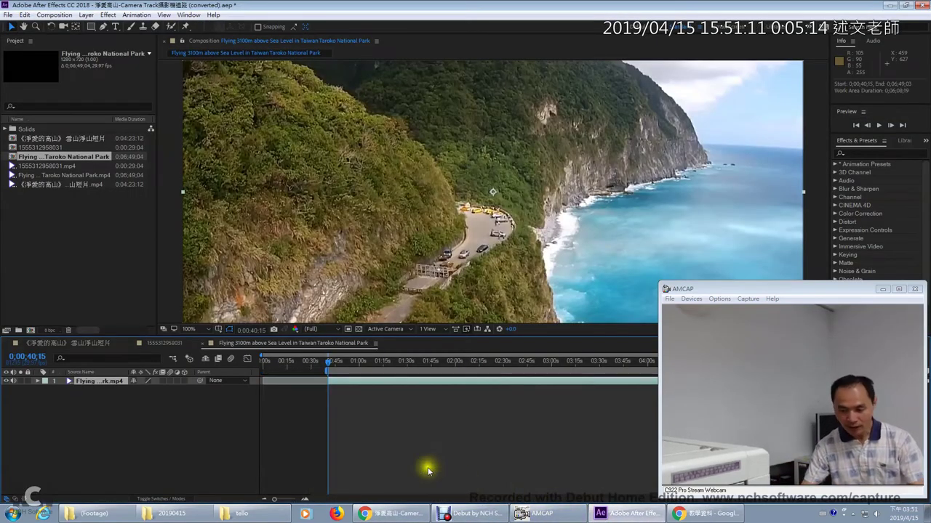
click(283, 411)
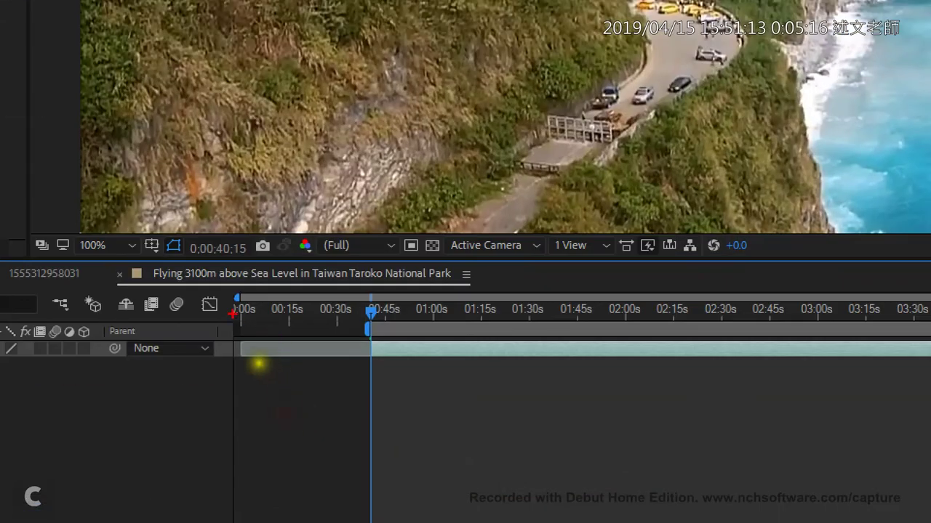
mouse_move(232, 314)
mouse_down()
mouse_move(447, 346)
mouse_move(613, 338)
mouse_up()
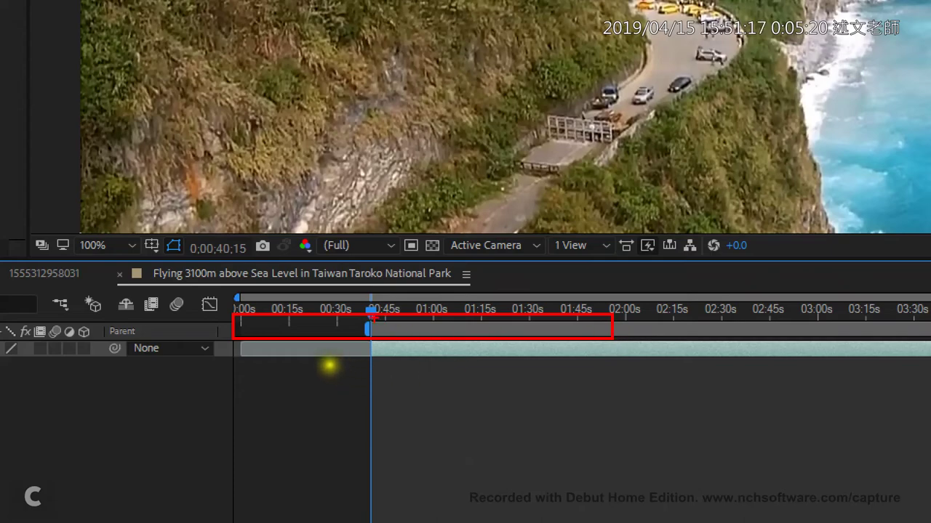
drag(384, 277, 334, 336)
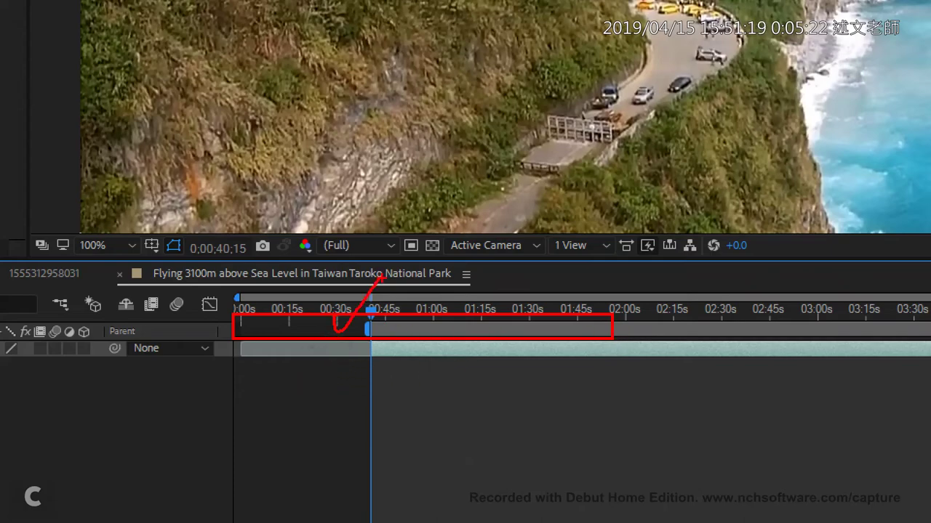
key(Escape)
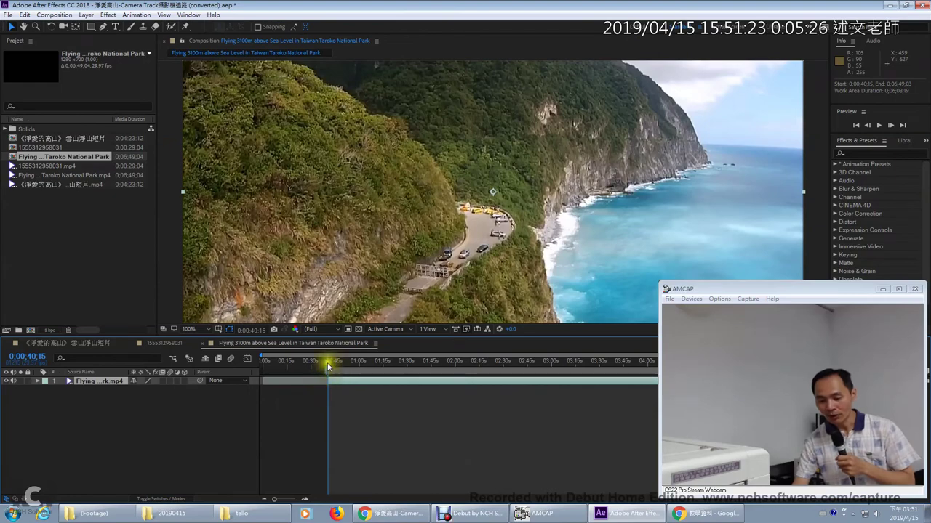
Trim the end of the Taroko footage layer at 0;01;00;16 and set the work area end there.
drag(329, 365, 356, 372)
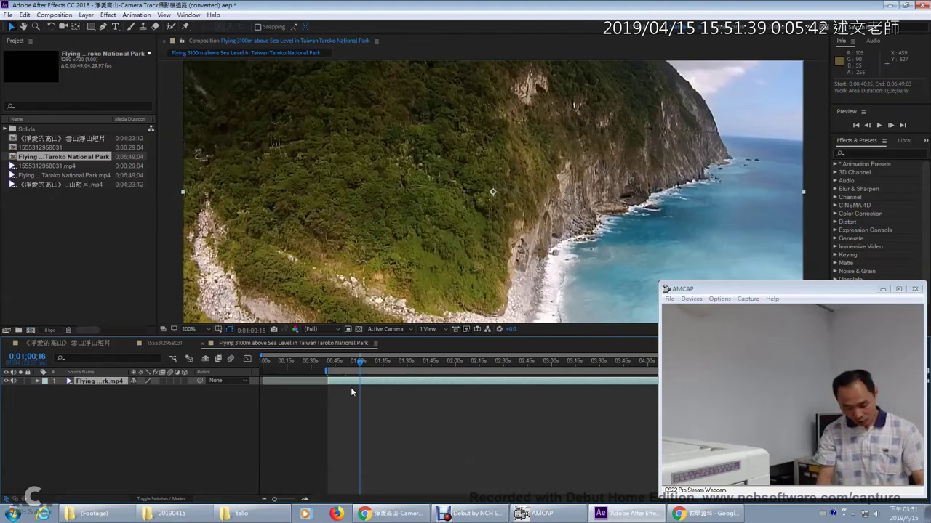
key(alt+bracketright)
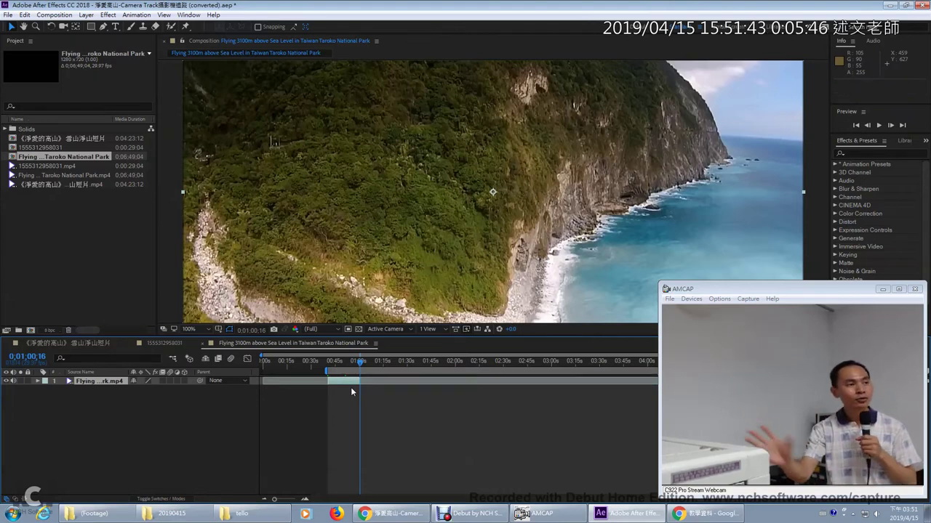
key(ctrl+alt+b)
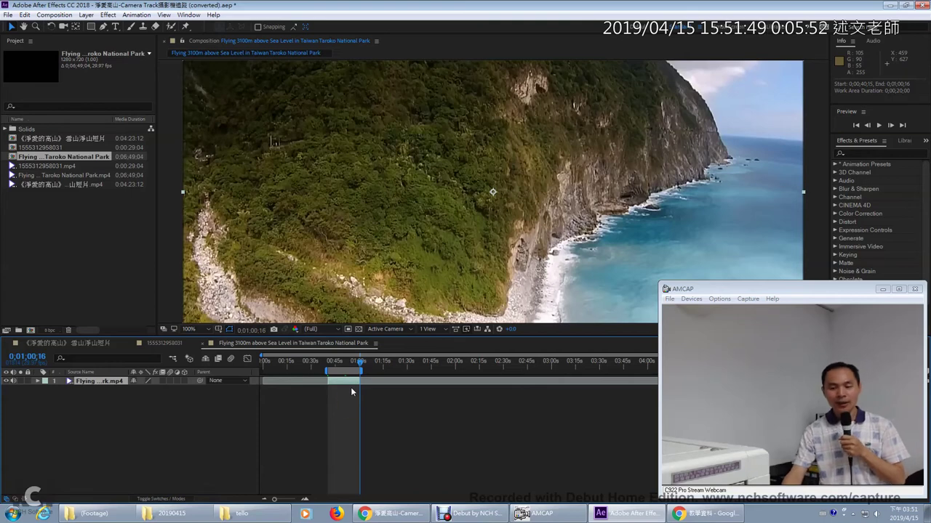
click(351, 409)
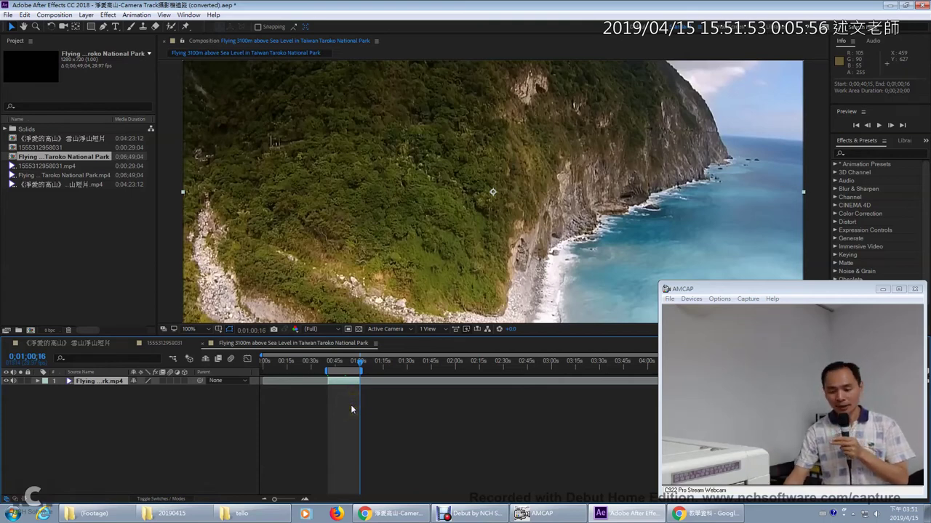
click(397, 516)
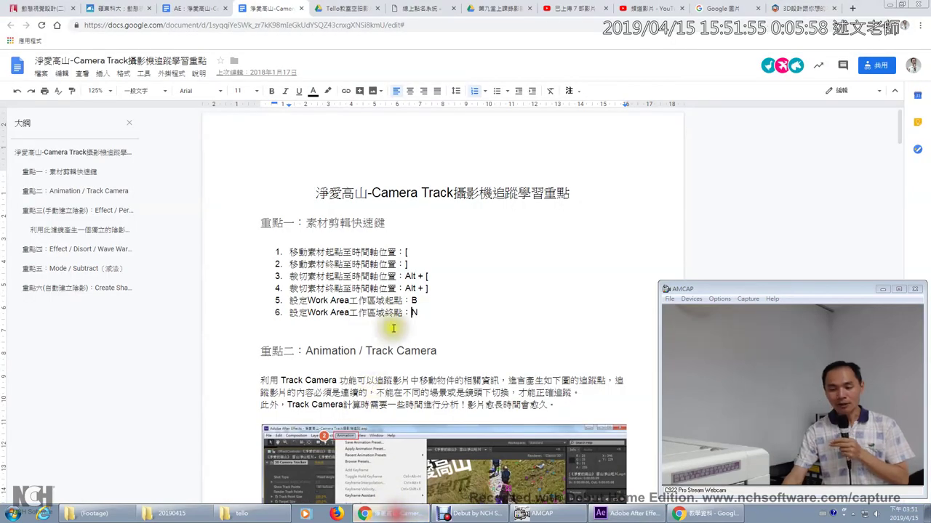
click(627, 513)
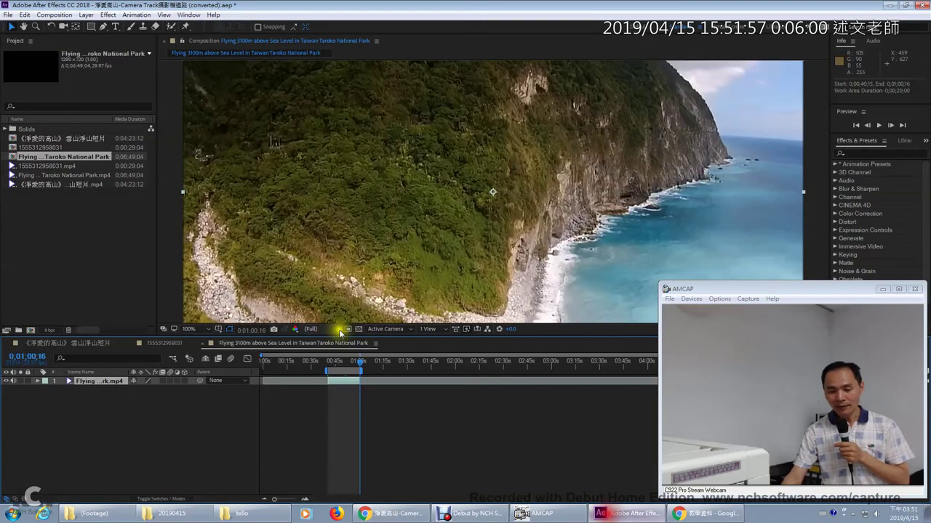
double_click(43, 148)
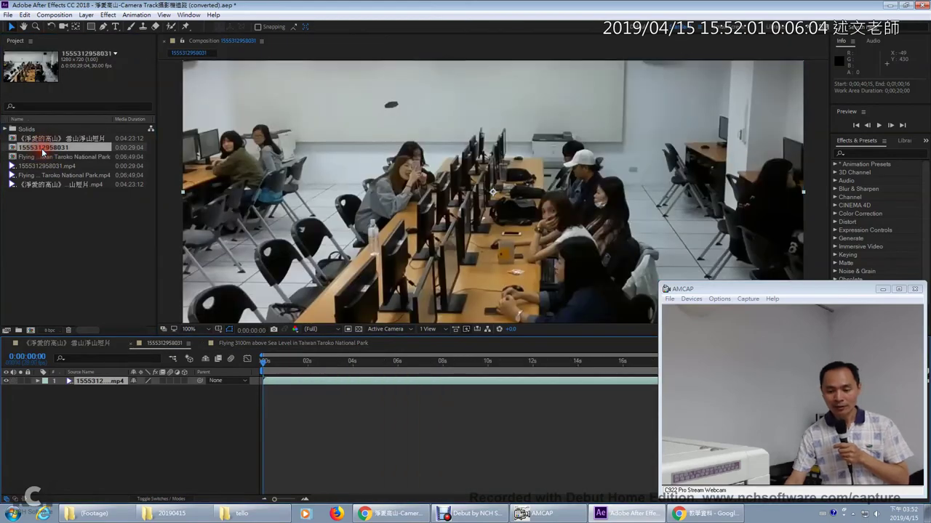
drag(264, 364, 278, 379)
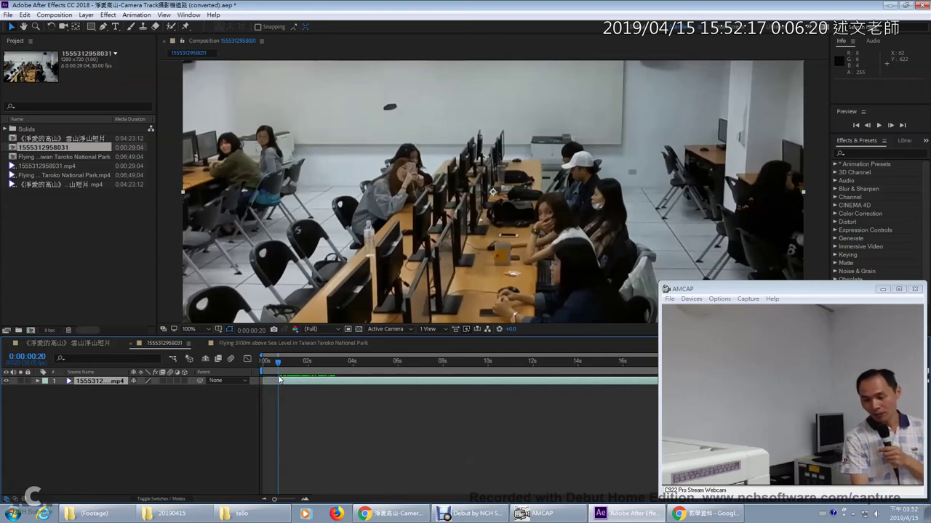
Trim the end of the classroom footage layer at 0:00:04:17 and set the work area end at the same time.
mouse_move(263, 356)
mouse_down()
mouse_move(278, 365)
mouse_move(374, 363)
mouse_move(353, 365)
mouse_up()
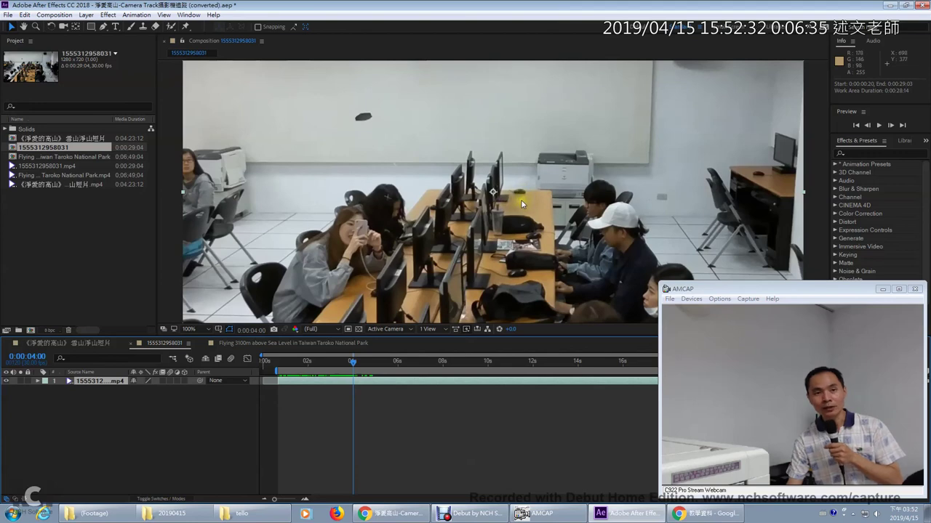
click(354, 361)
mouse_move(354, 360)
mouse_down()
mouse_move(374, 361)
mouse_move(365, 362)
mouse_up()
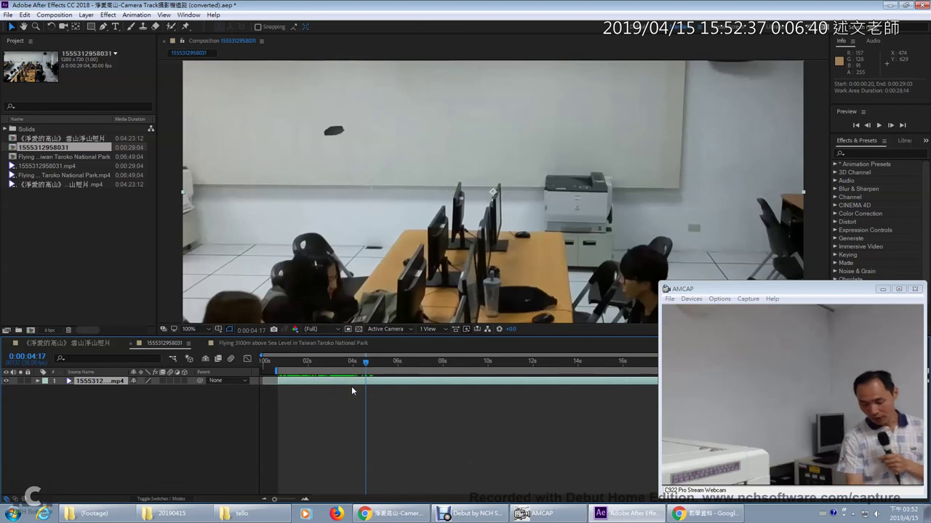
key(alt+bracketright)
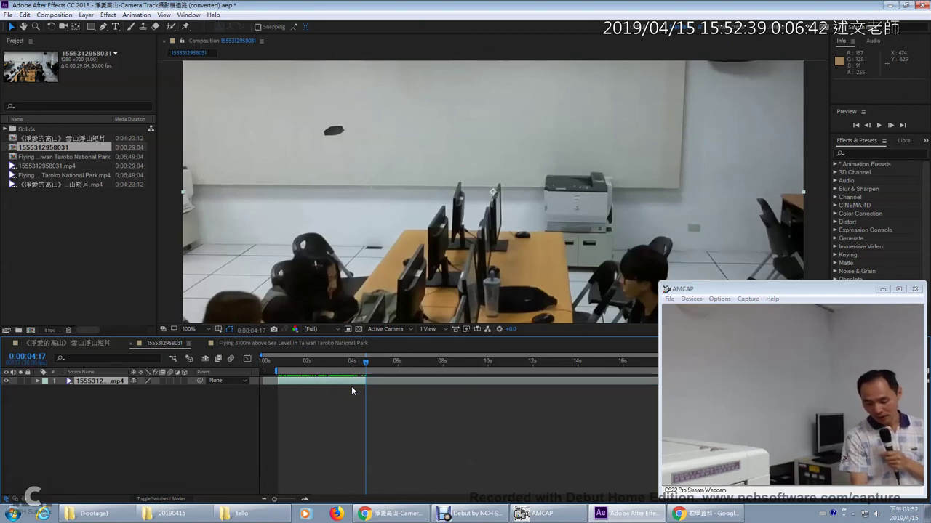
key(n)
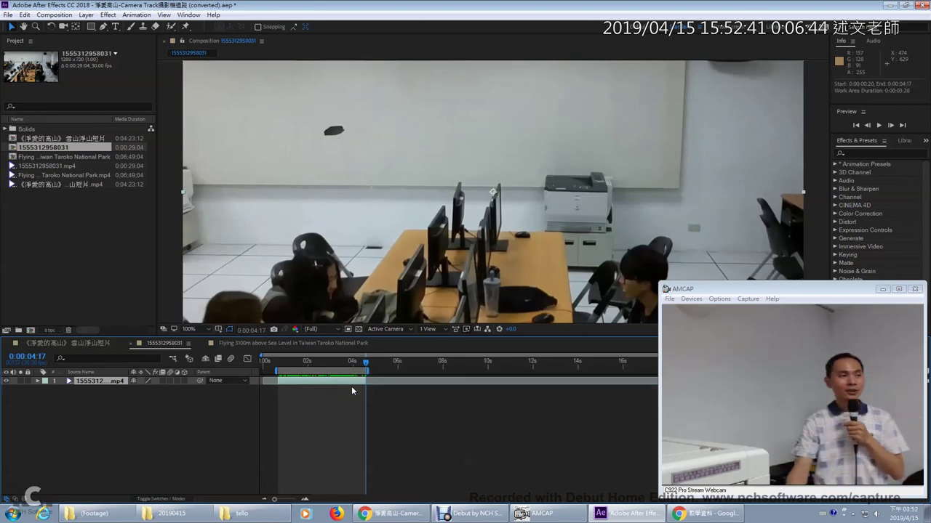